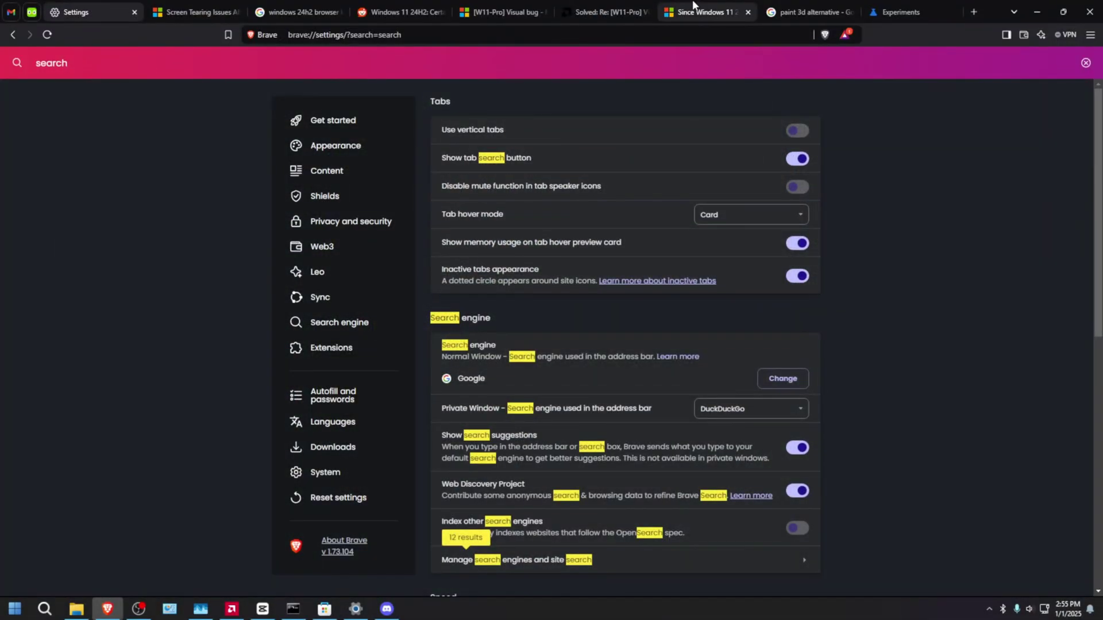
Step: Browse the AMD, Microsoft answers, Google results and Reddit screen-tearing tabs
click(615, 11)
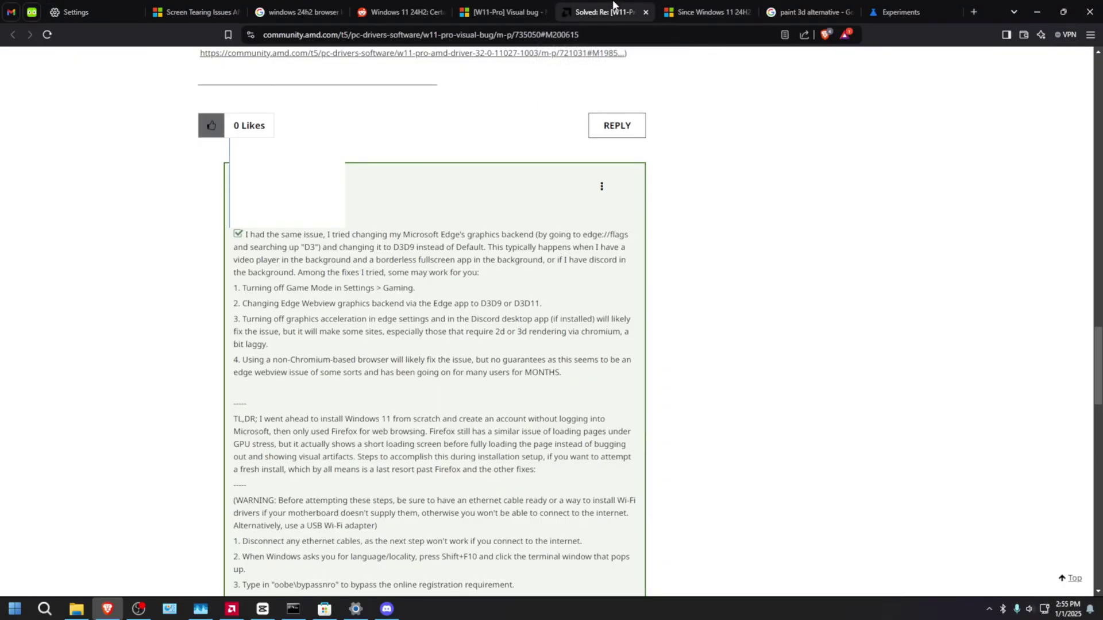
click(509, 11)
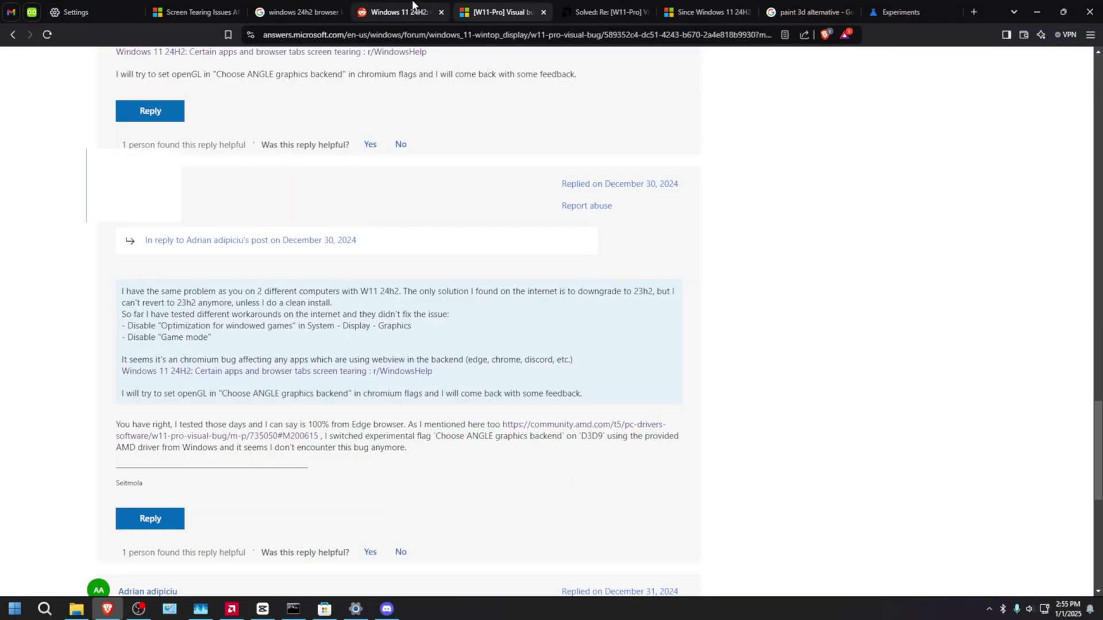
click(298, 11)
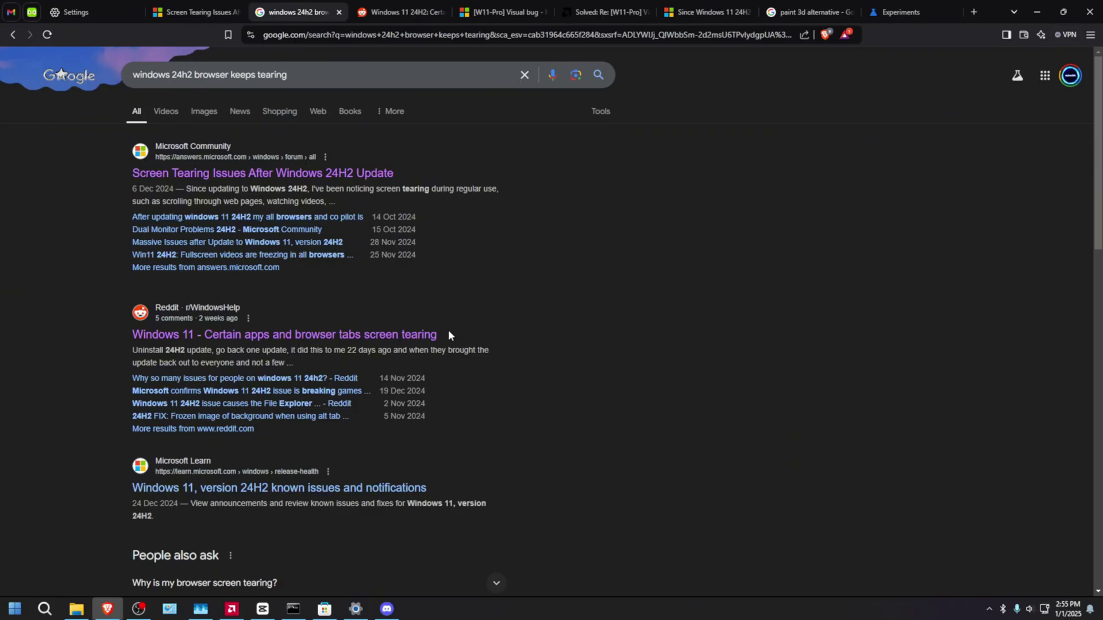
scroll(529, 268, down, 3)
click(397, 11)
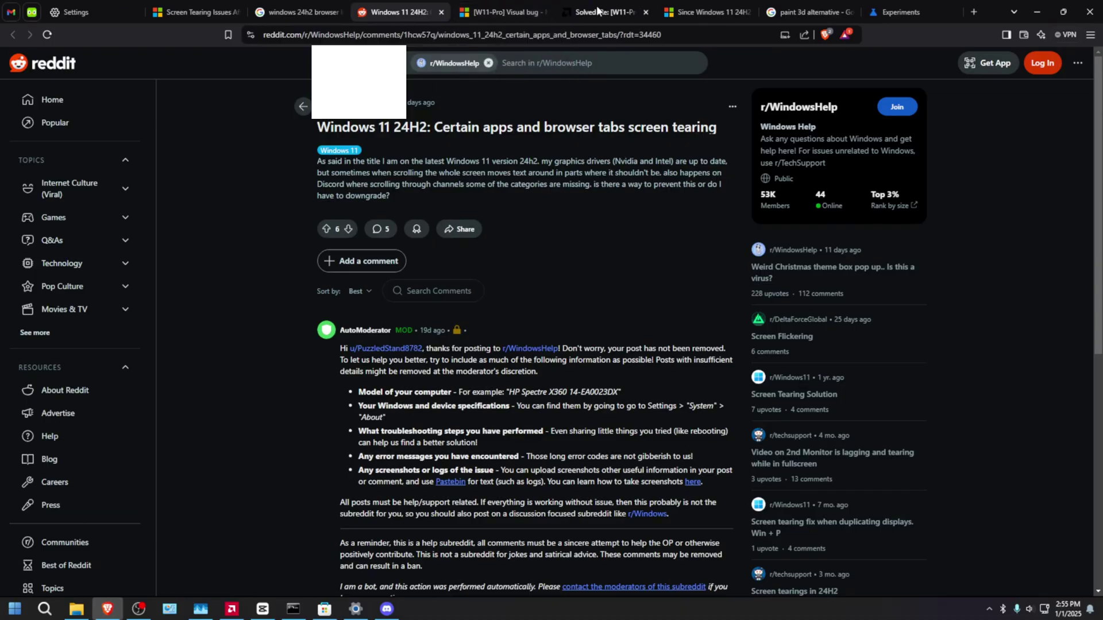
click(500, 11)
Step: Return to the AMD solved thread and highlight the 'Turning off Game Mode' fix
click(608, 11)
click(707, 11)
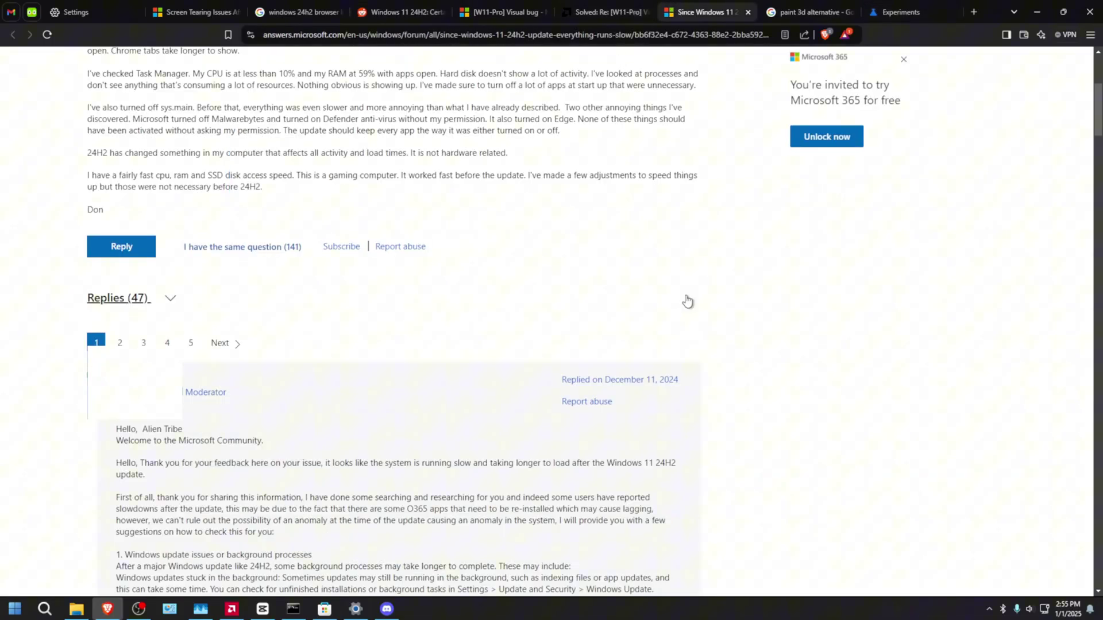
click(604, 11)
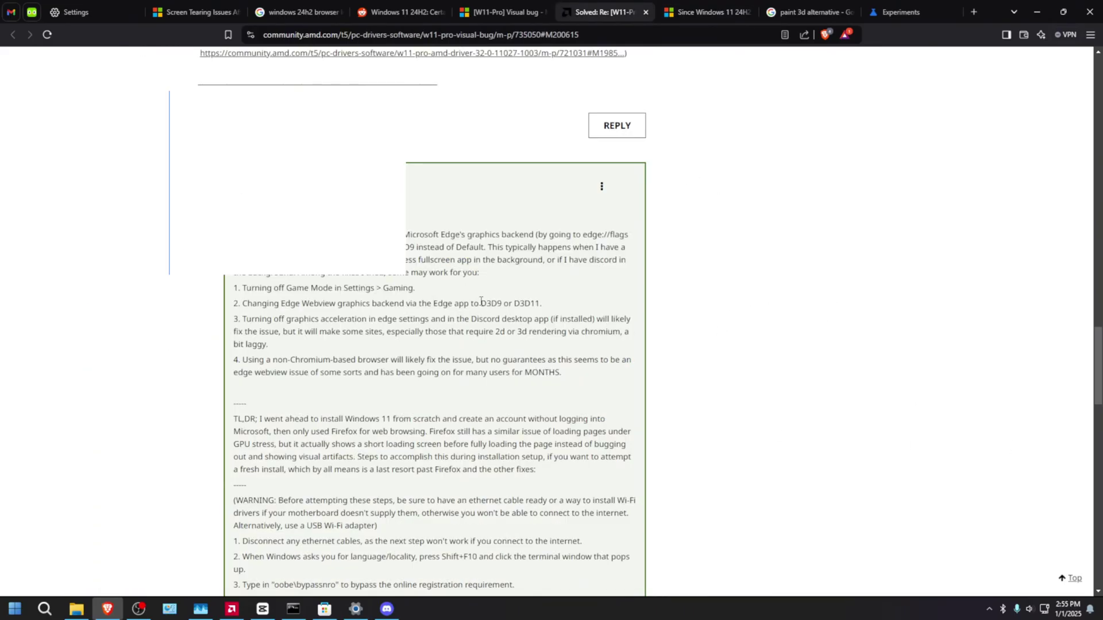
scroll(426, 286, down, 1)
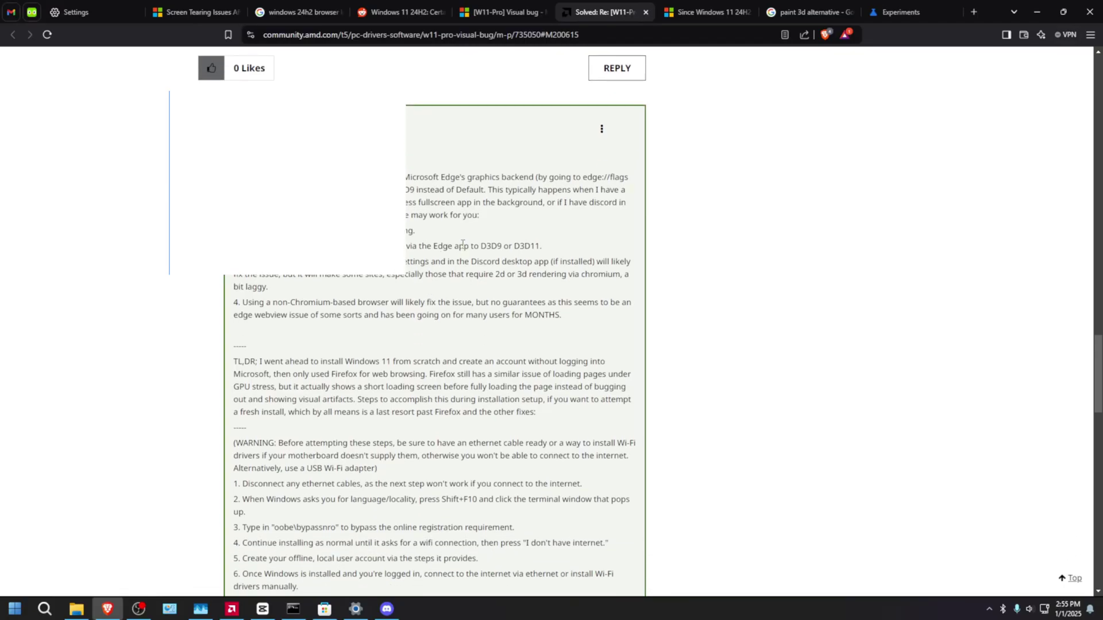
scroll(471, 246, up, 2)
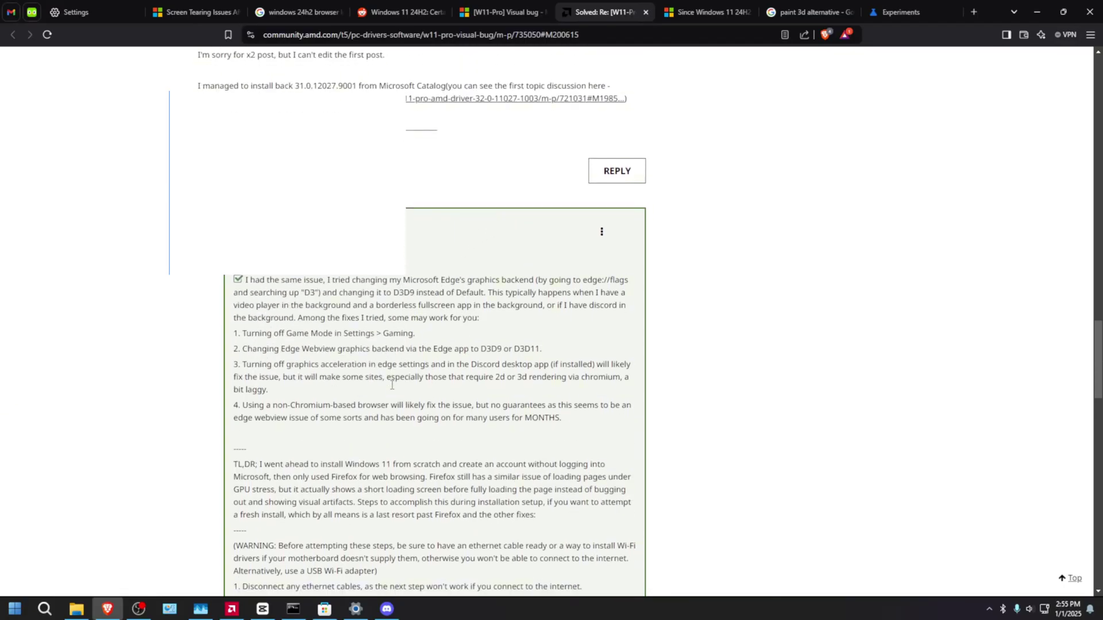
scroll(401, 321, down, 1)
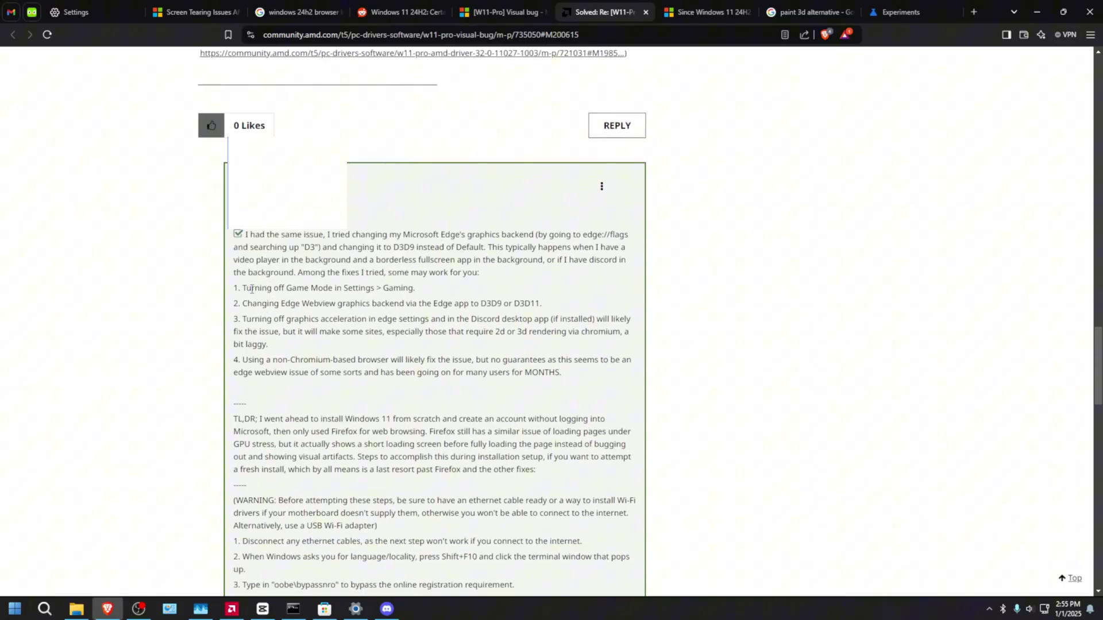
drag(242, 288, 413, 290)
click(397, 313)
click(355, 608)
click(302, 122)
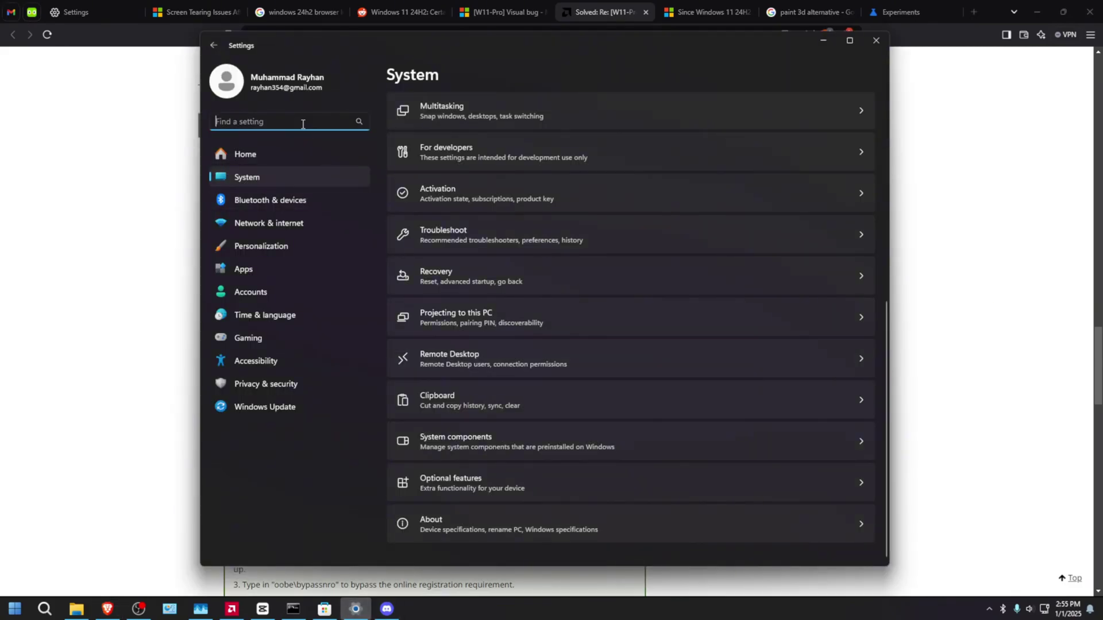
text(gamemode)
key(Down)
key(Return)
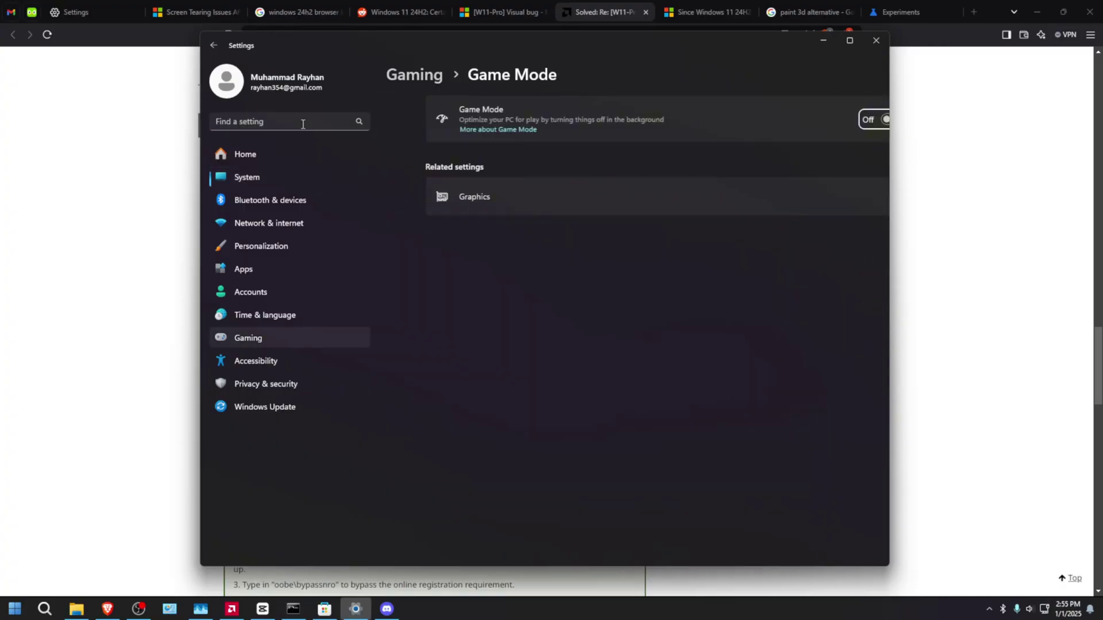
click(876, 40)
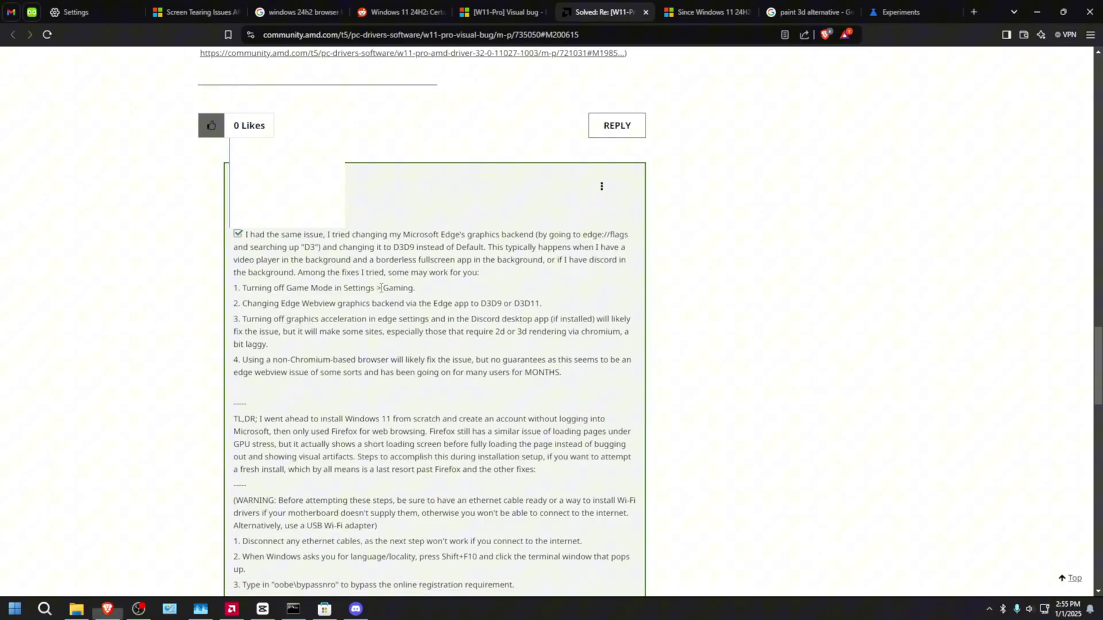
key(alt+Tab)
key(Escape)
Step: Launch Settings from Start search, go to Graphics, and expand the Brave Browser entry
key(super)
text(settings)
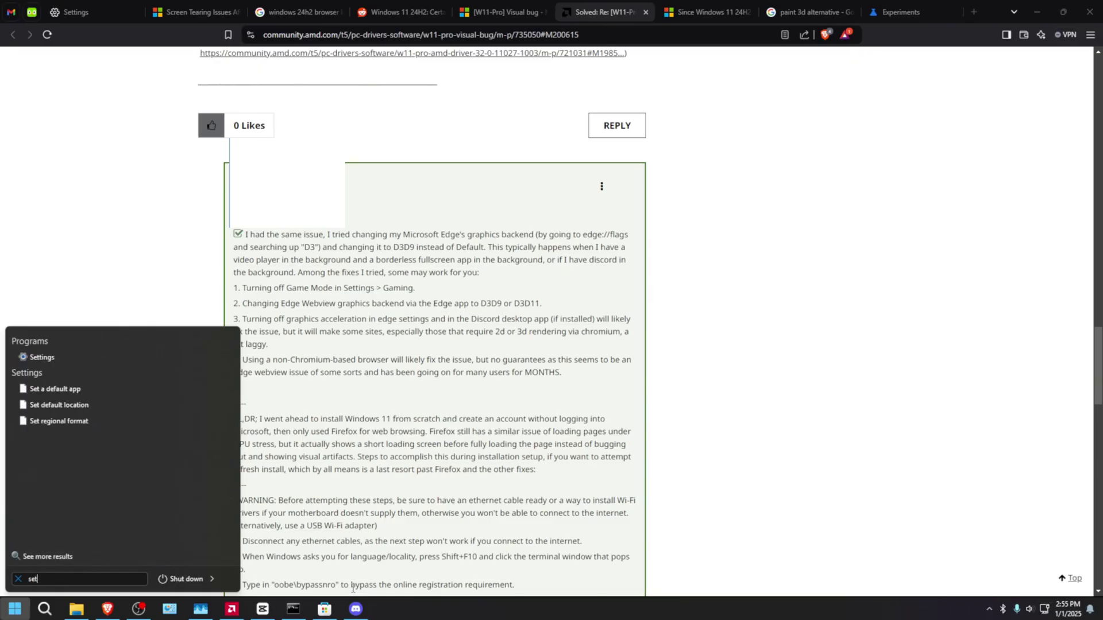
key(Return)
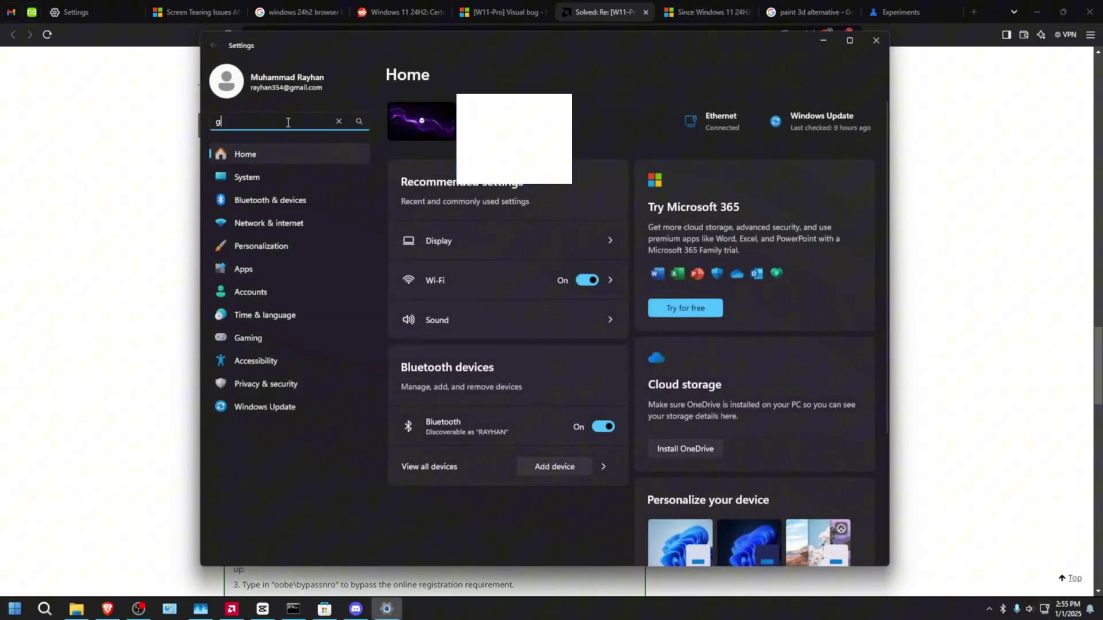
text(graphics)
click(264, 144)
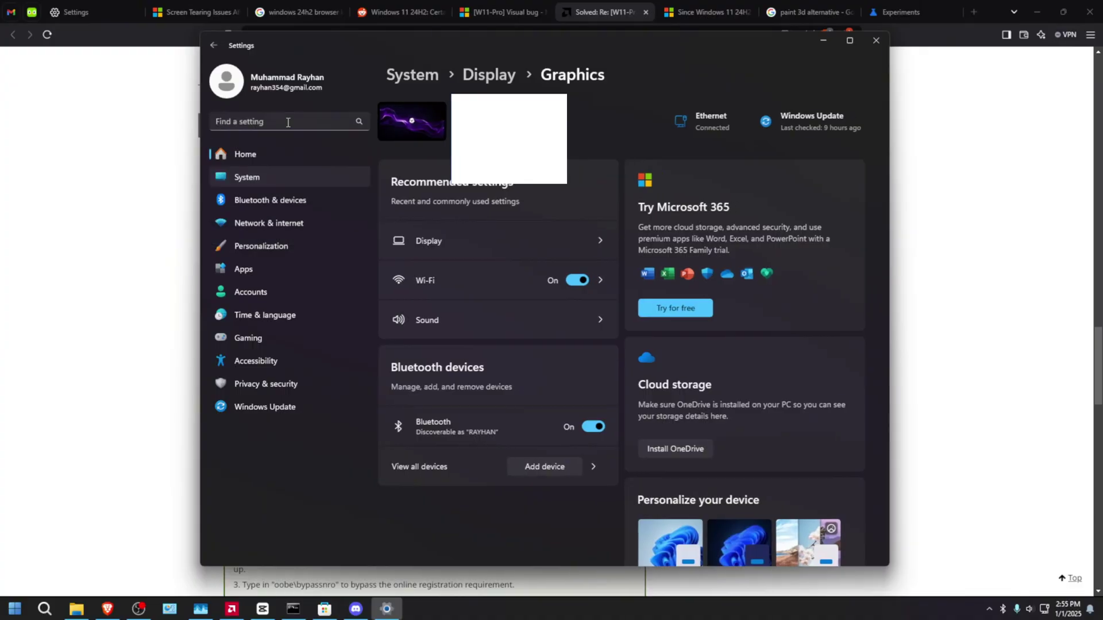
click(822, 392)
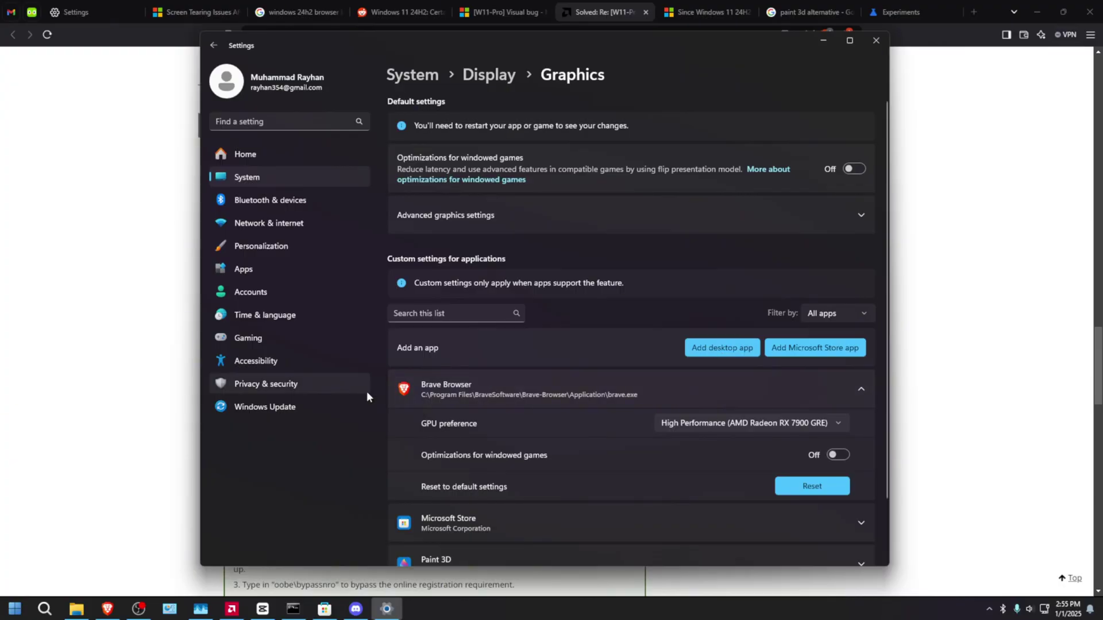
click(708, 352)
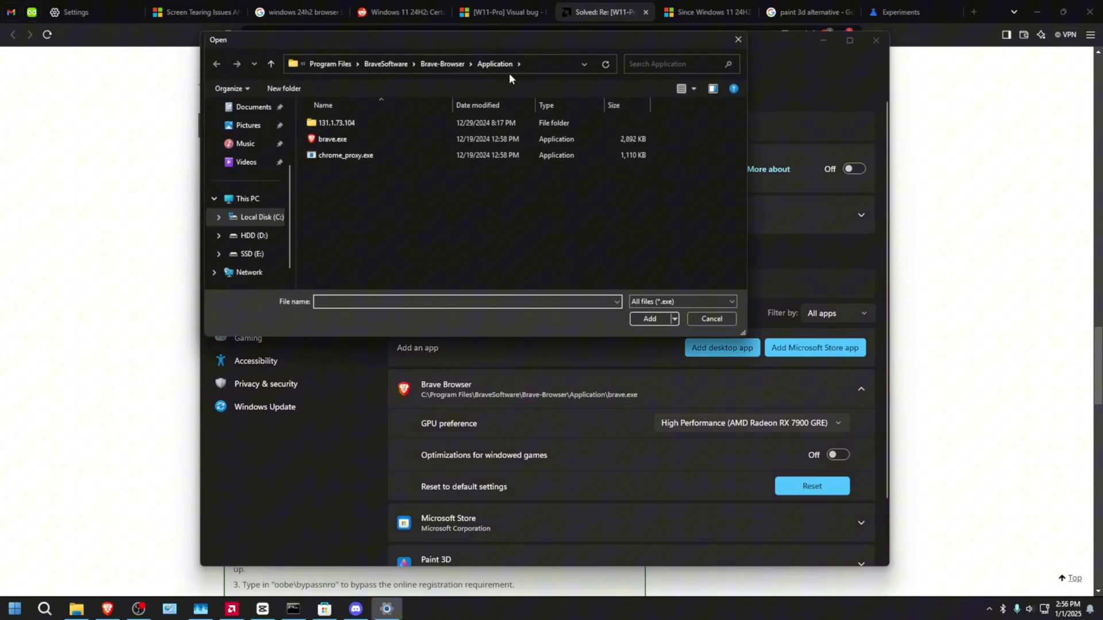
click(568, 64)
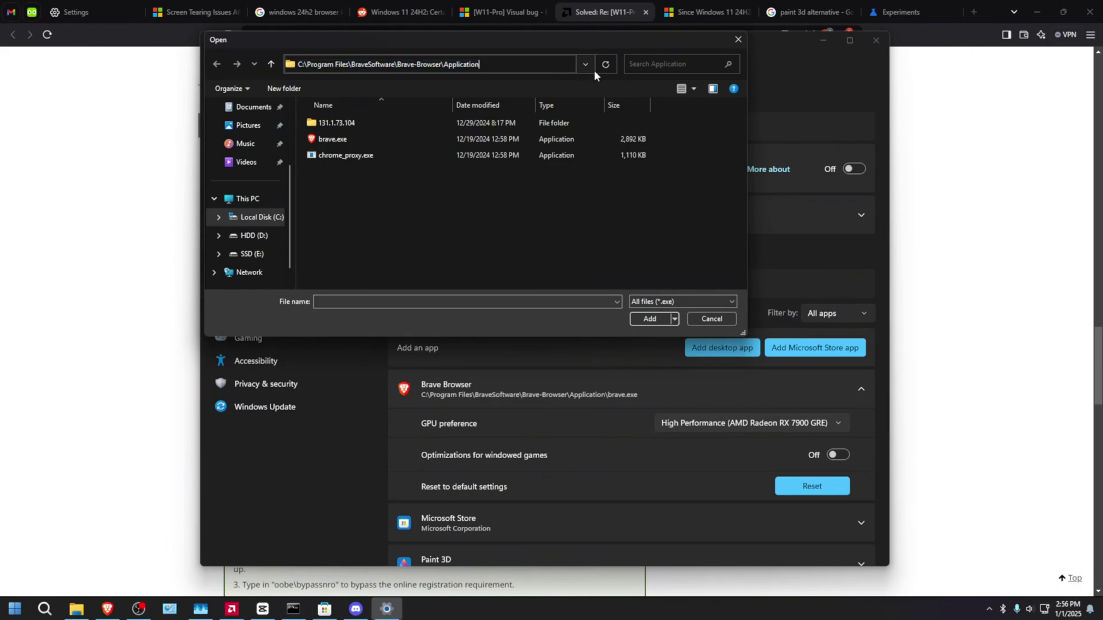
drag(317, 64, 353, 67)
click(339, 139)
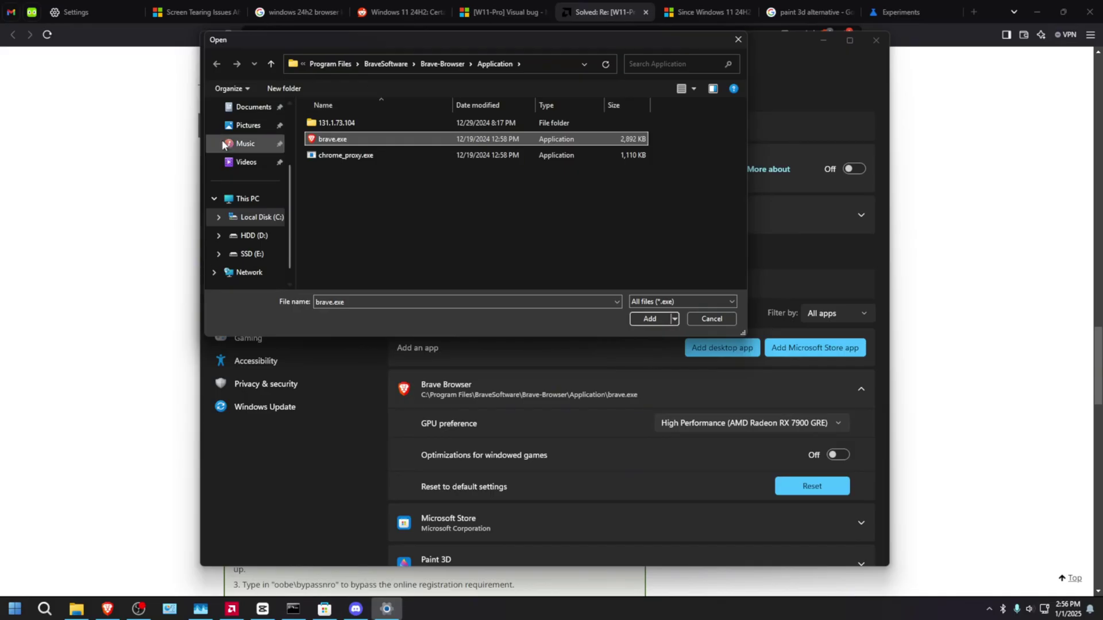
click(712, 319)
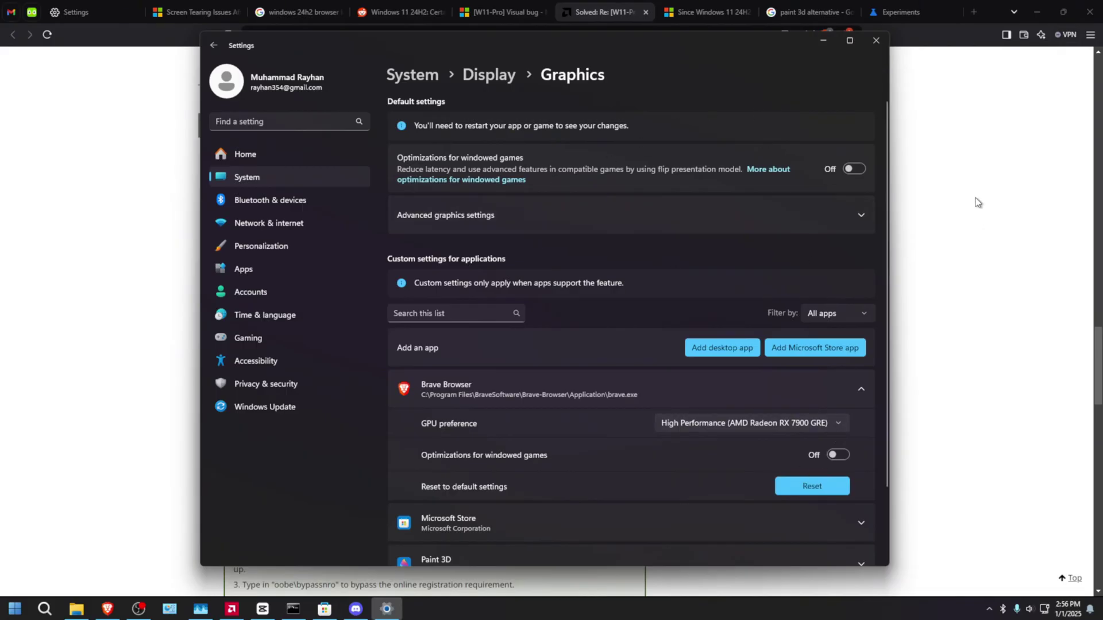
scroll(690, 345, down, 2)
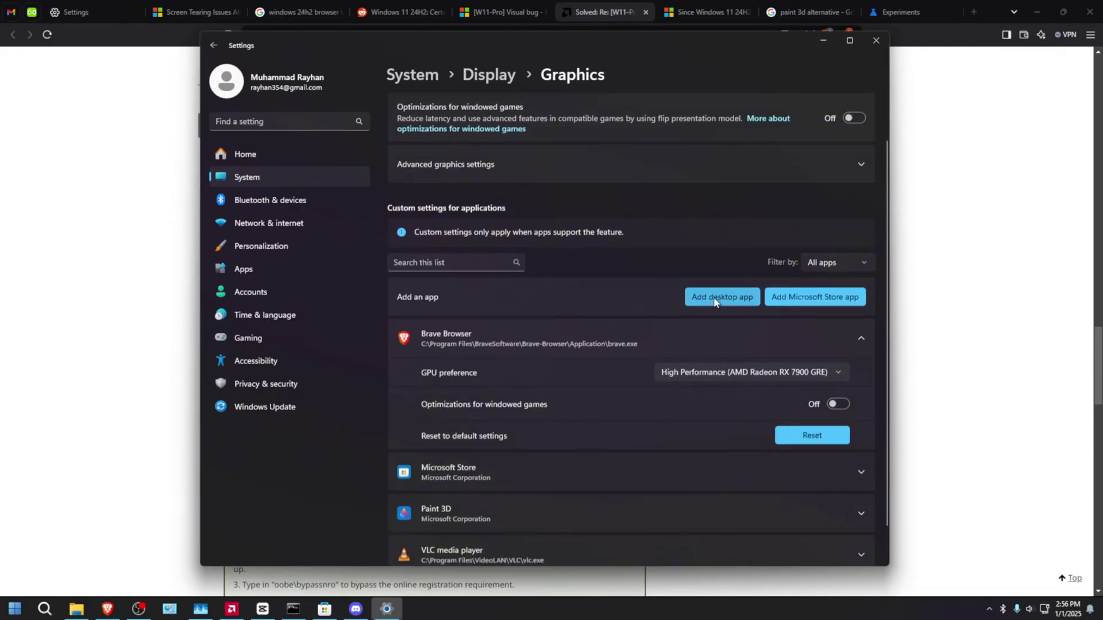
scroll(603, 344, up, 2)
scroll(675, 351, down, 1)
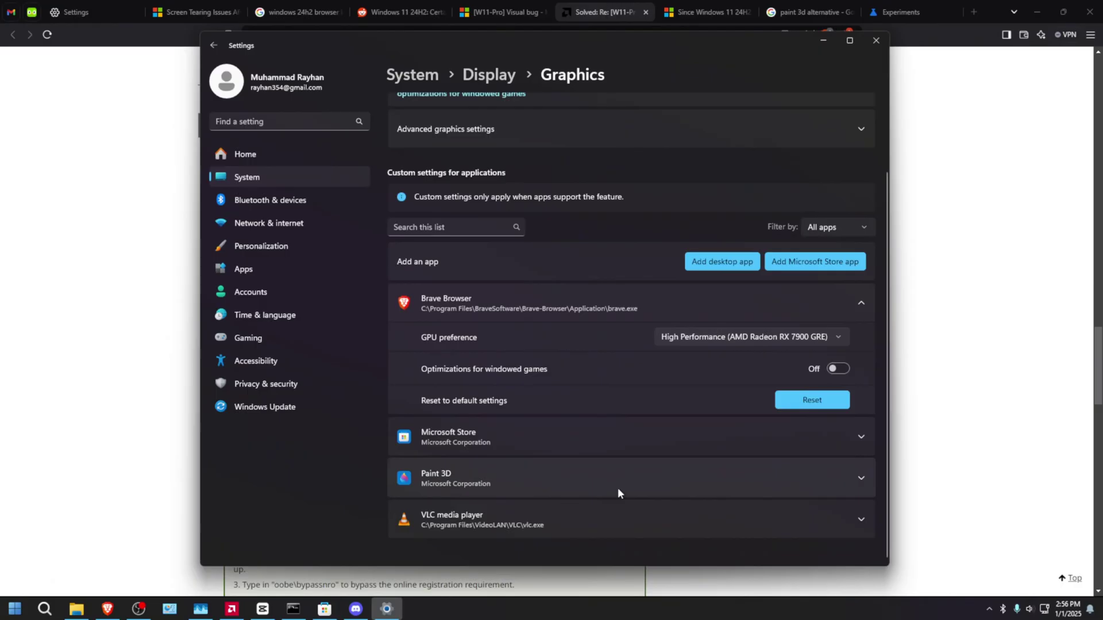
Step: Expand Paint 3D's graphics options, showing Let Windows decide
click(860, 481)
scroll(810, 482, down, 1)
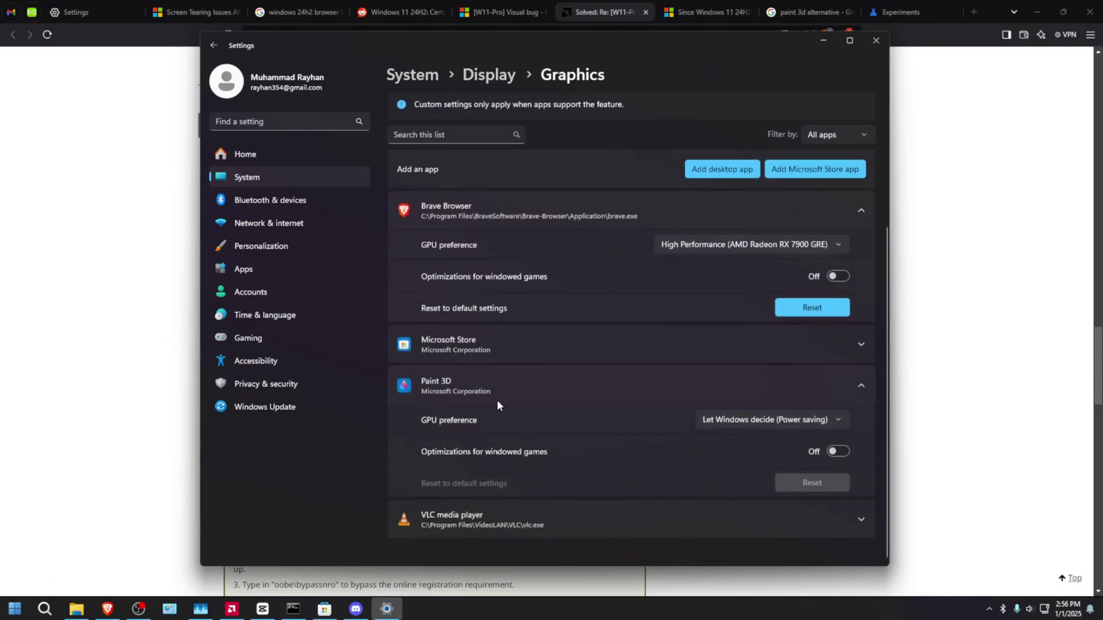
scroll(560, 425, up, 3)
click(876, 40)
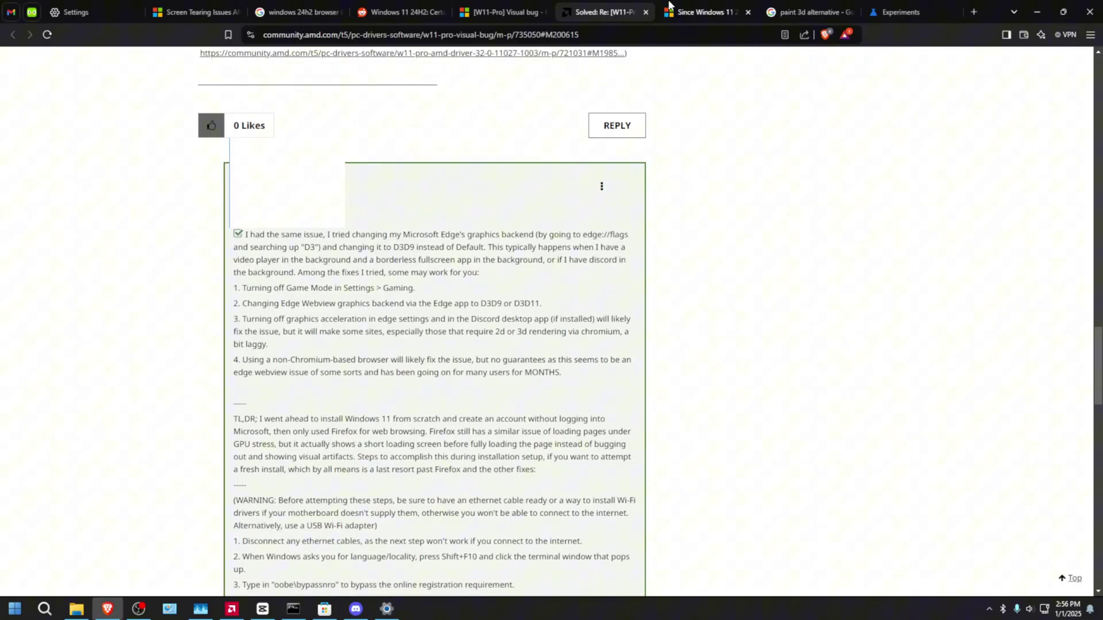
click(707, 11)
click(604, 11)
drag(243, 303, 370, 304)
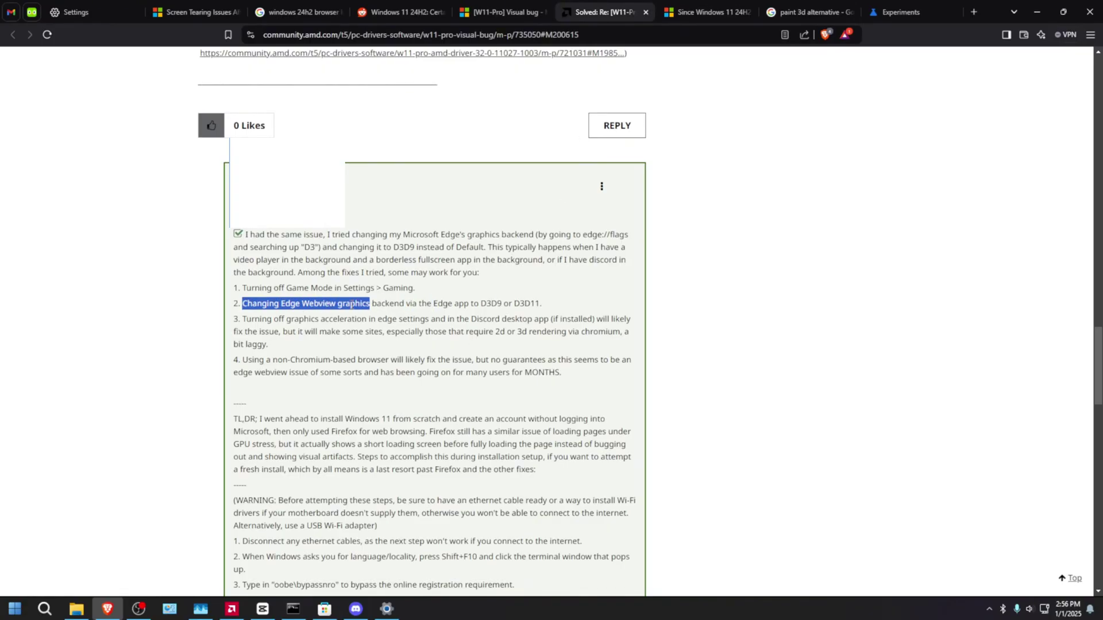
click(370, 304)
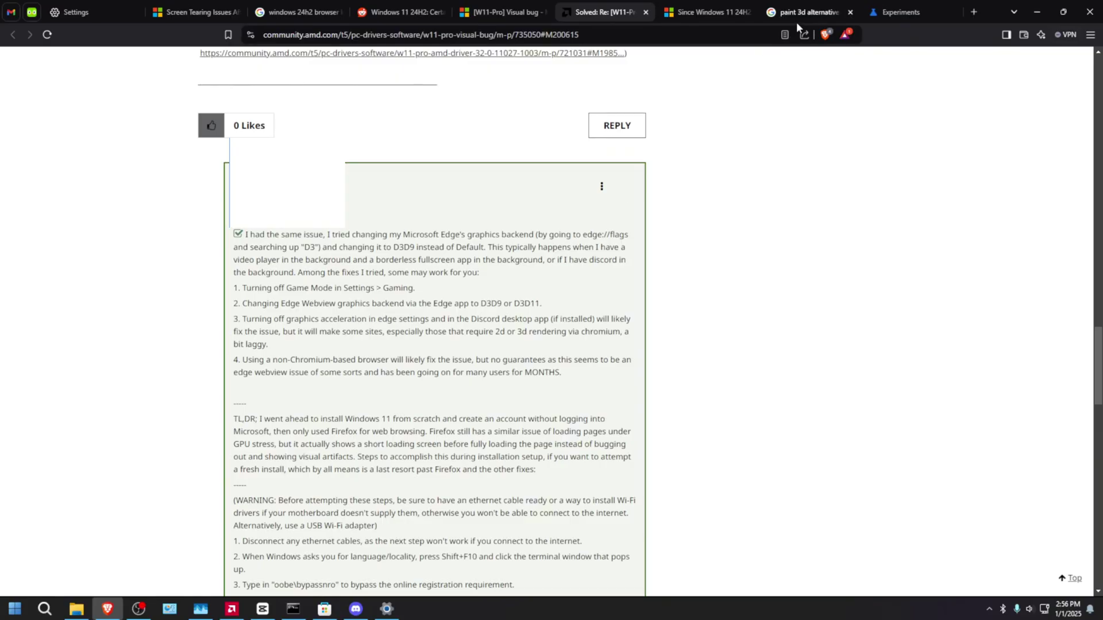
click(901, 11)
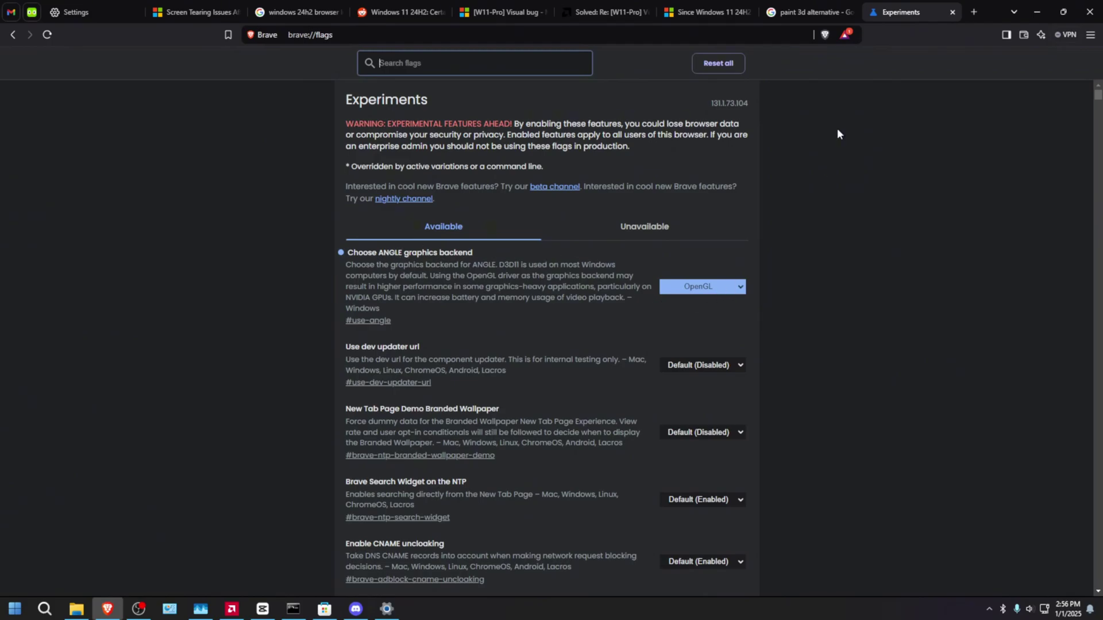
click(603, 11)
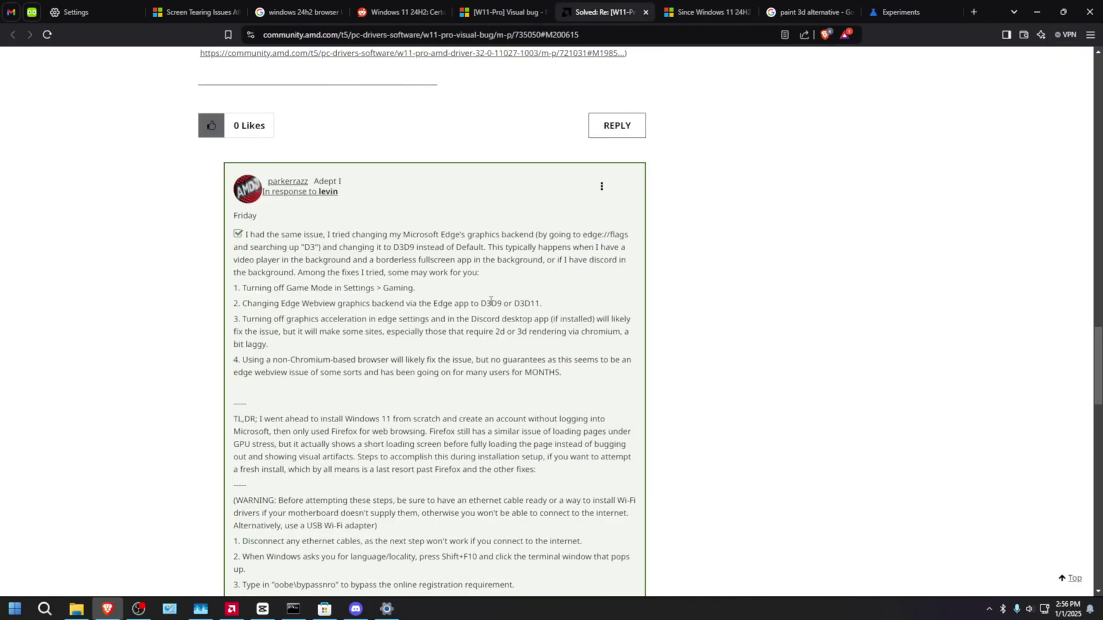
click(891, 11)
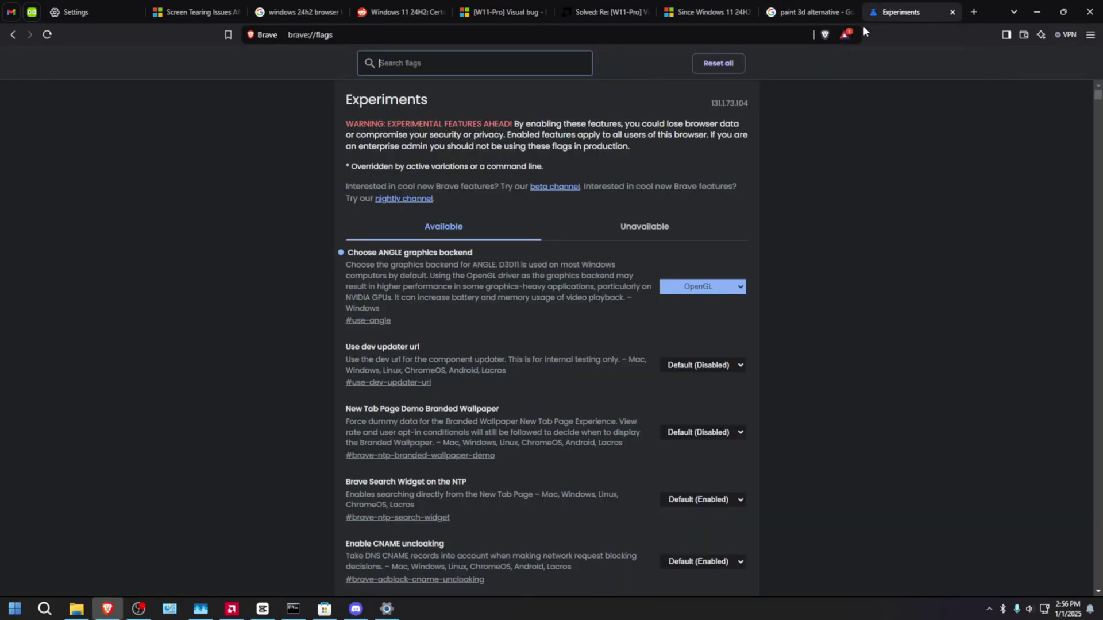
click(739, 289)
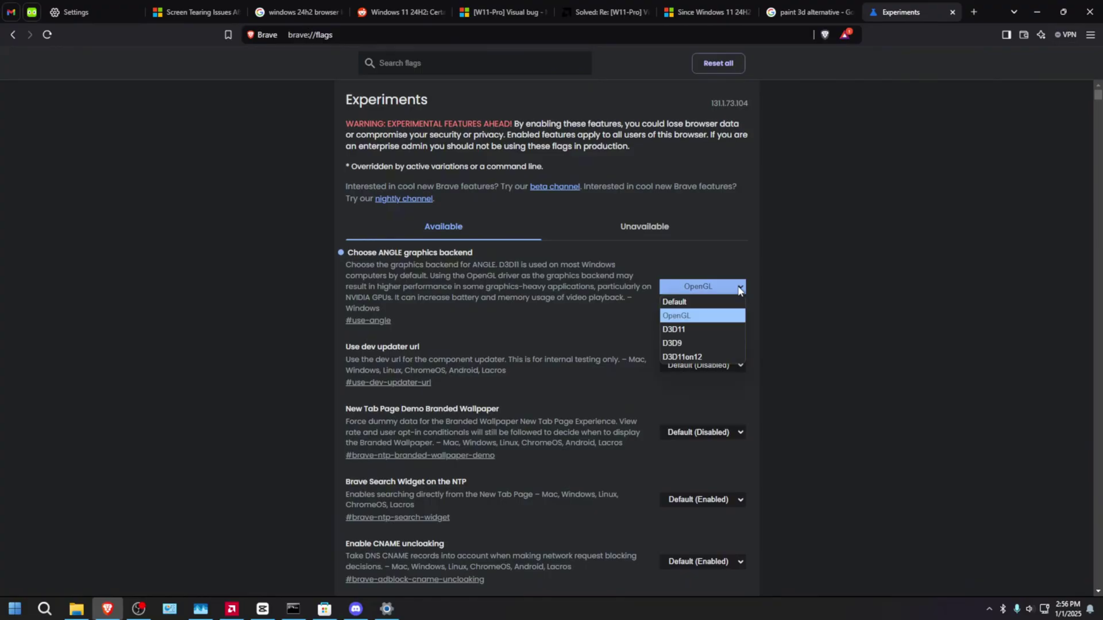
click(722, 318)
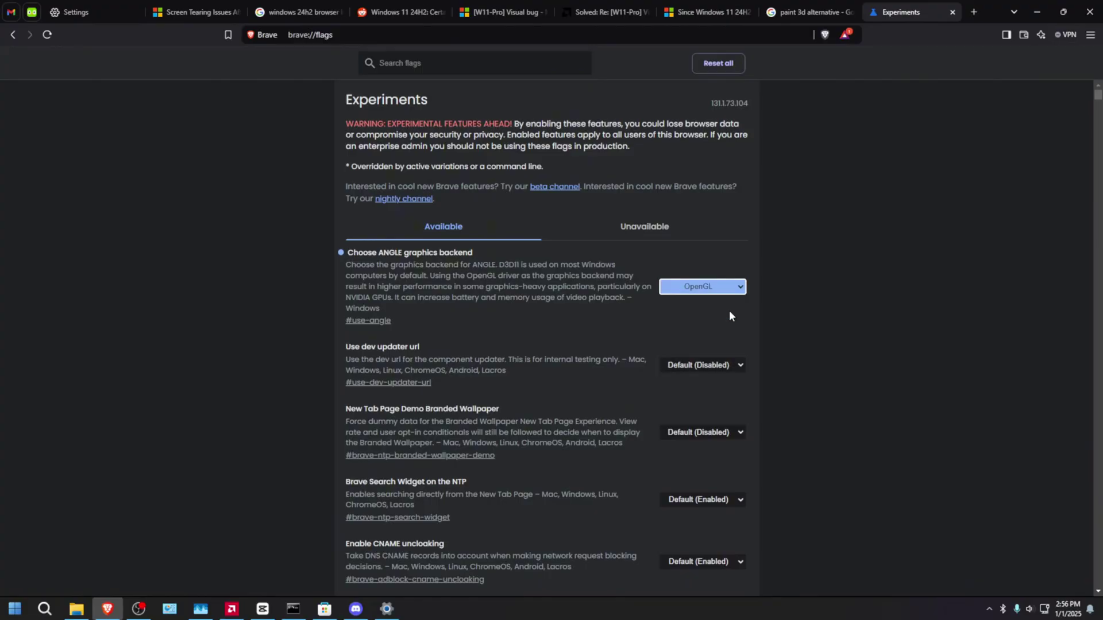
click(787, 261)
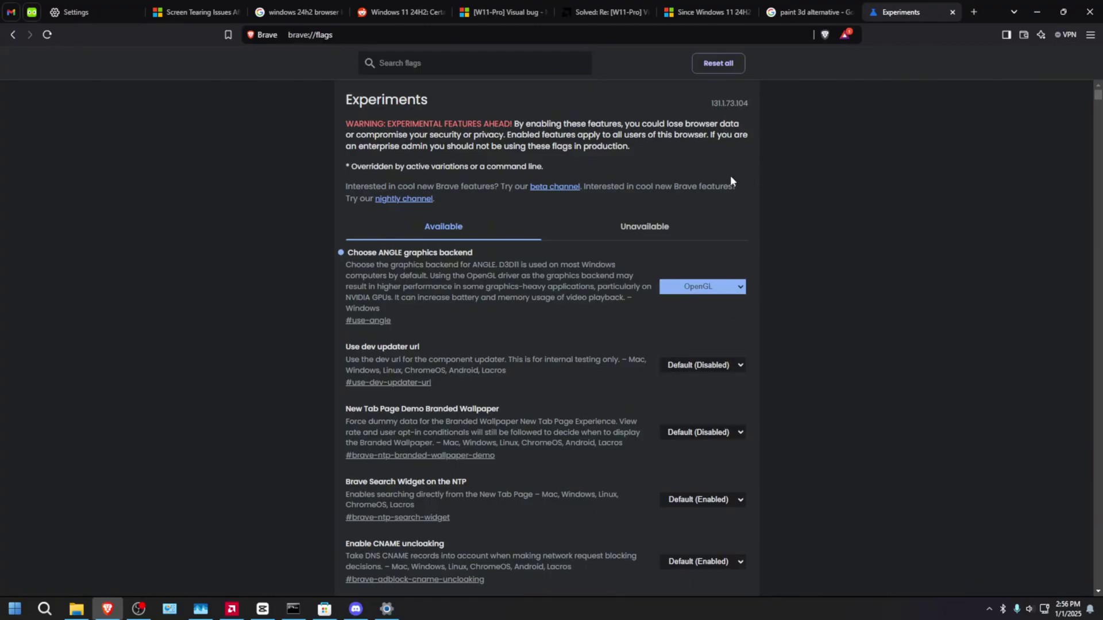
click(724, 291)
click(779, 292)
click(604, 12)
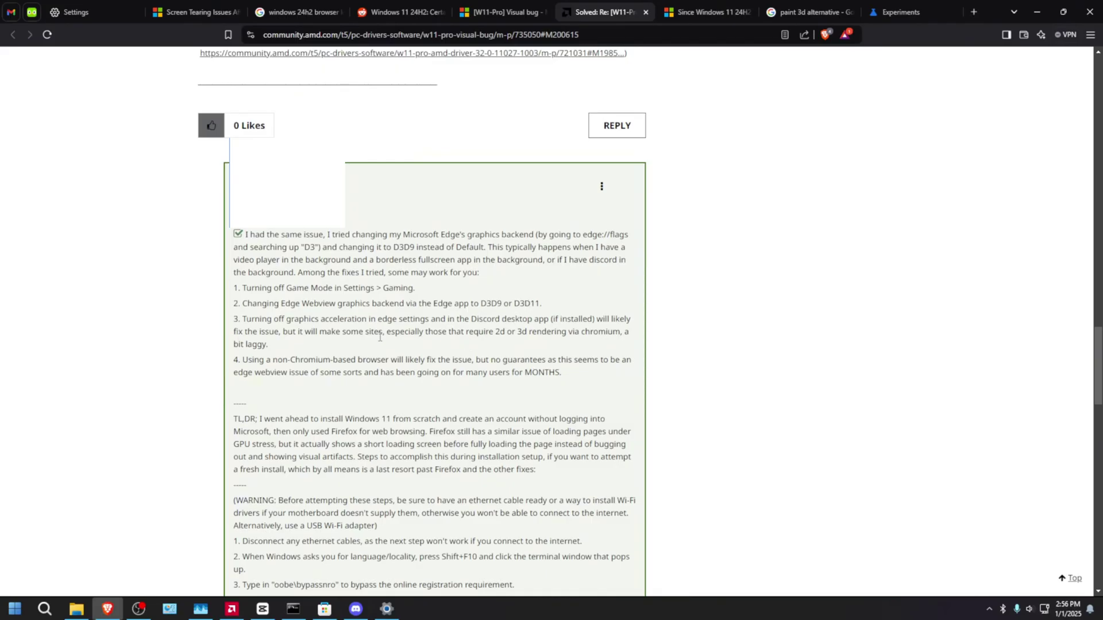
mouse_move(243, 318)
mouse_down()
mouse_move(398, 356)
mouse_move(303, 341)
mouse_up()
click(274, 342)
mouse_move(243, 319)
mouse_down()
mouse_move(281, 341)
mouse_move(564, 373)
mouse_up()
click(285, 344)
click(569, 375)
click(901, 11)
click(760, 35)
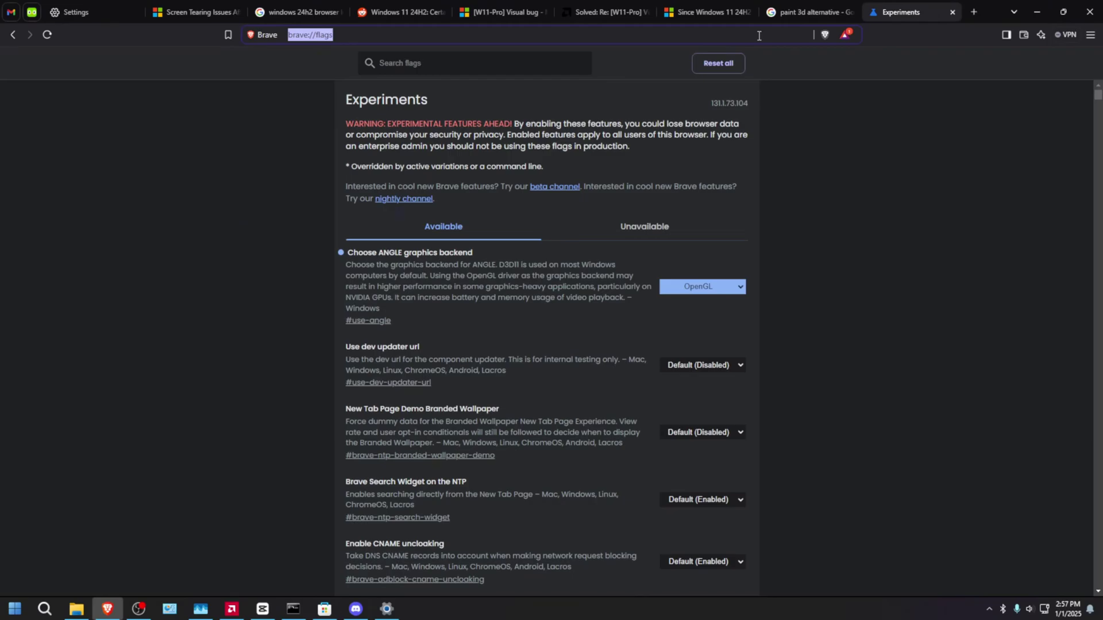
click(603, 12)
drag(243, 359, 559, 372)
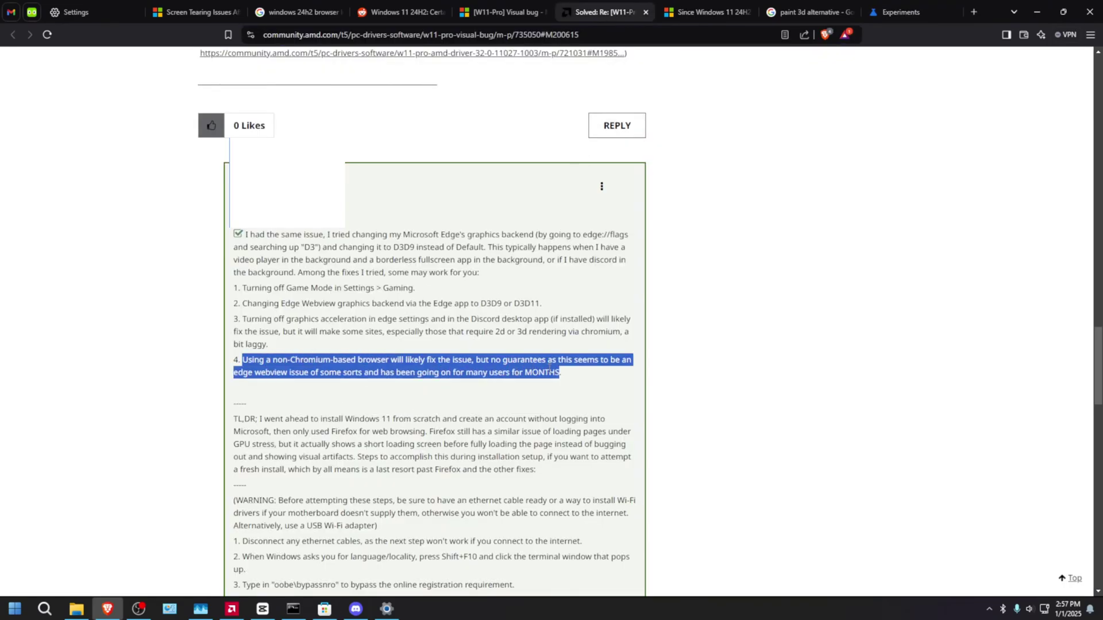
click(567, 374)
scroll(505, 264, up, 3)
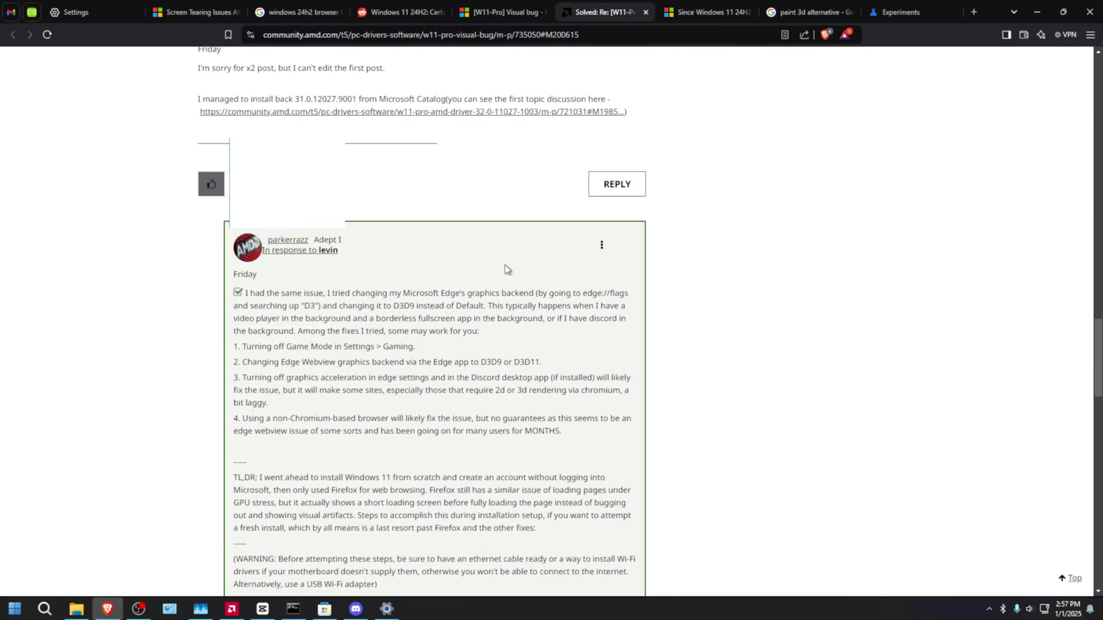
scroll(505, 264, down, 3)
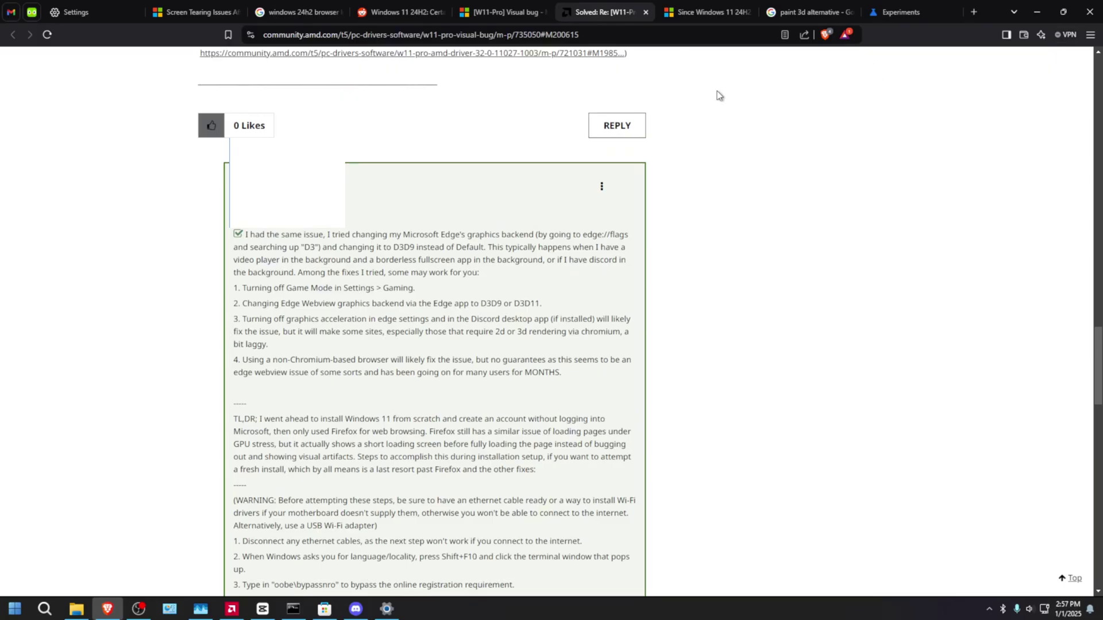
click(702, 11)
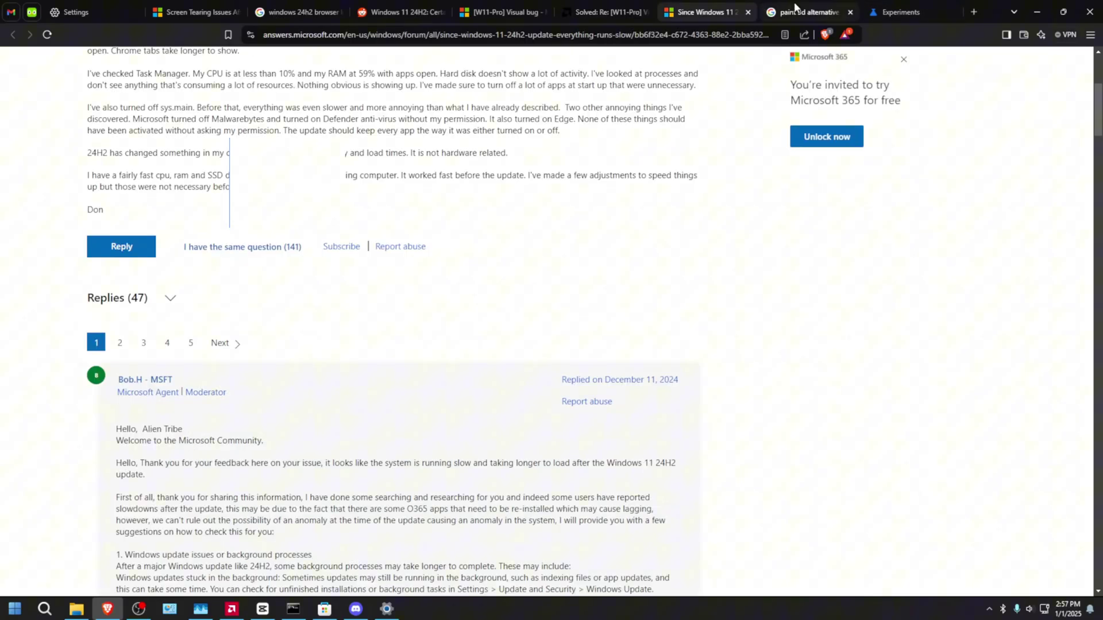
click(795, 11)
click(608, 11)
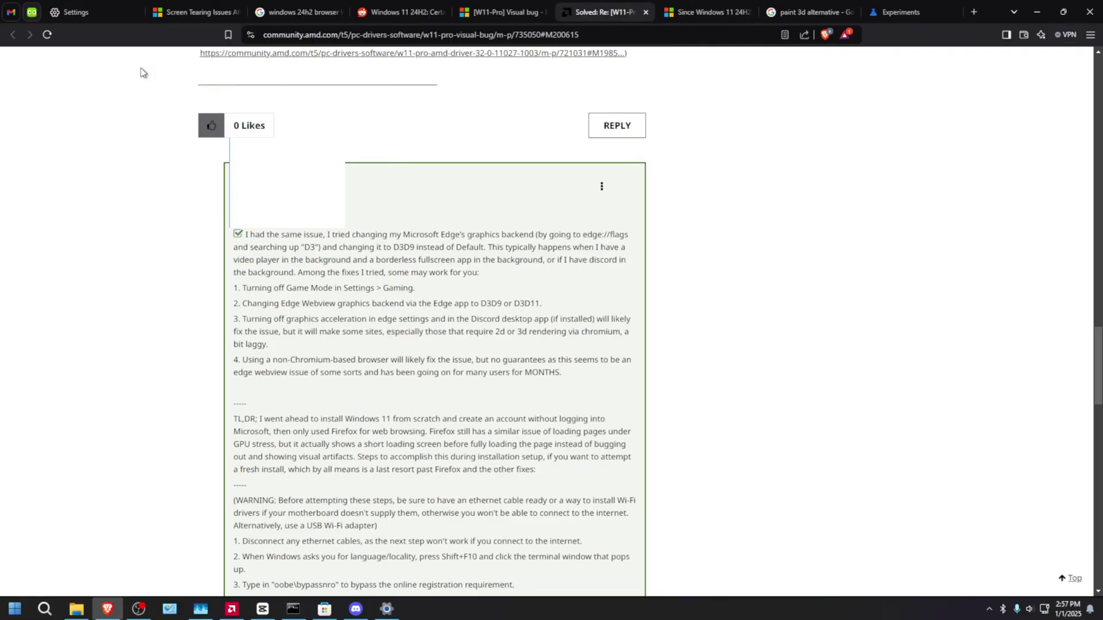